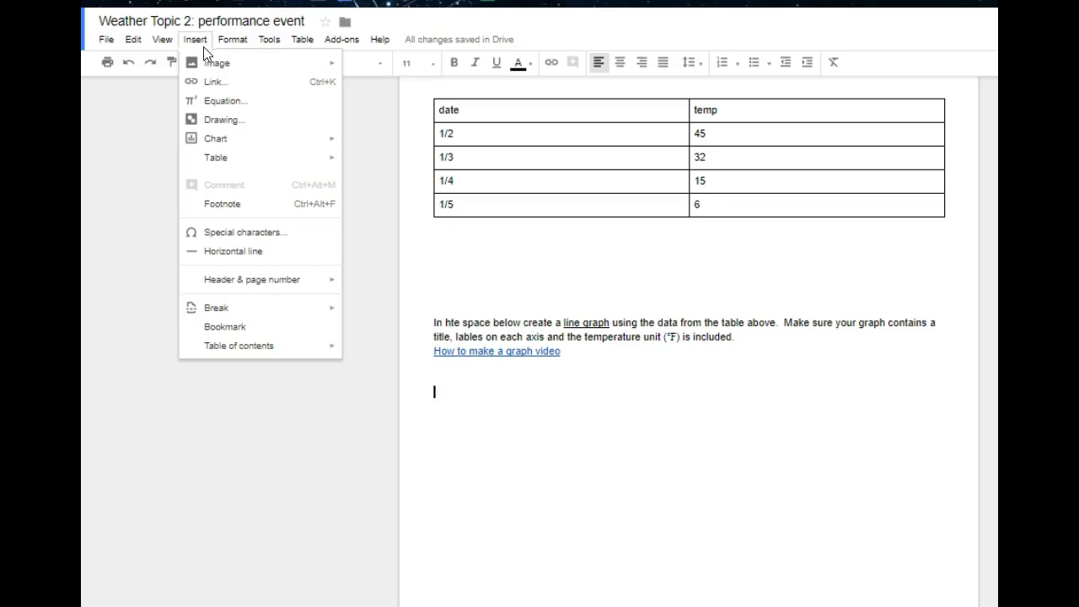
- Insert a line chart in the space below the graph instructions
{"action": "mouse_move", "coordinate": [224, 145]}
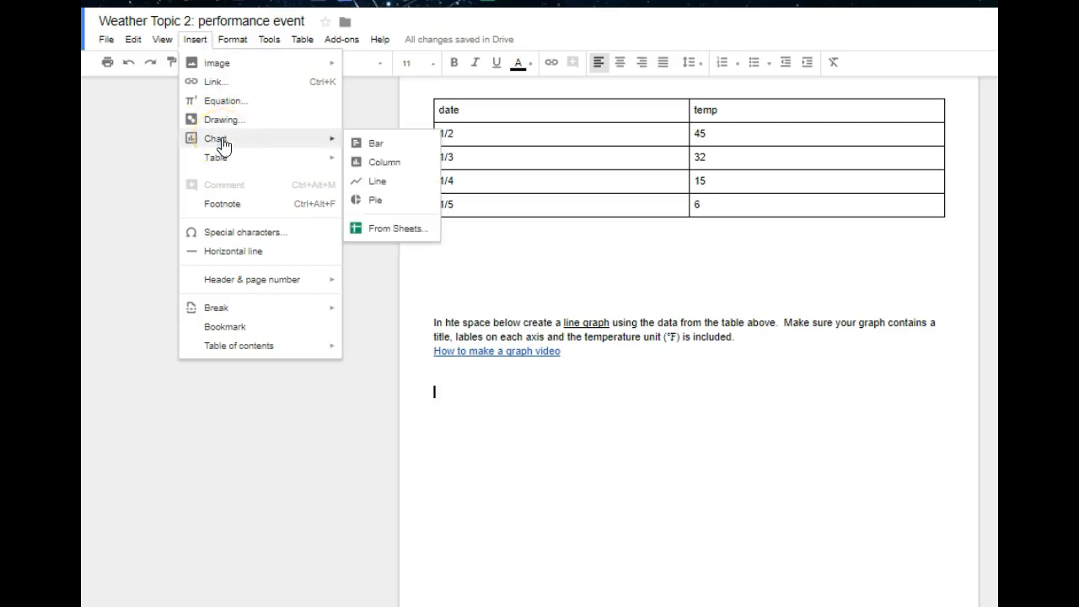
{"action": "left_click", "coordinate": [283, 135]}
{"action": "left_click", "coordinate": [375, 183]}
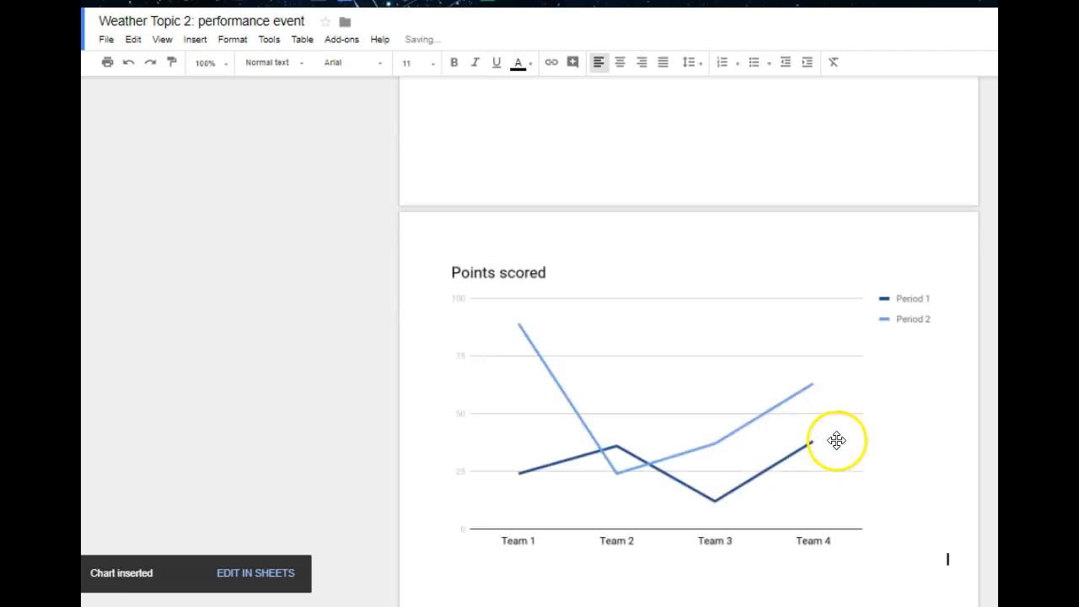
{"action": "scroll", "coordinate": [821, 391], "scroll_direction": "up", "scroll_amount": 3}
{"action": "scroll", "coordinate": [821, 391], "scroll_direction": "down", "scroll_amount": 3}
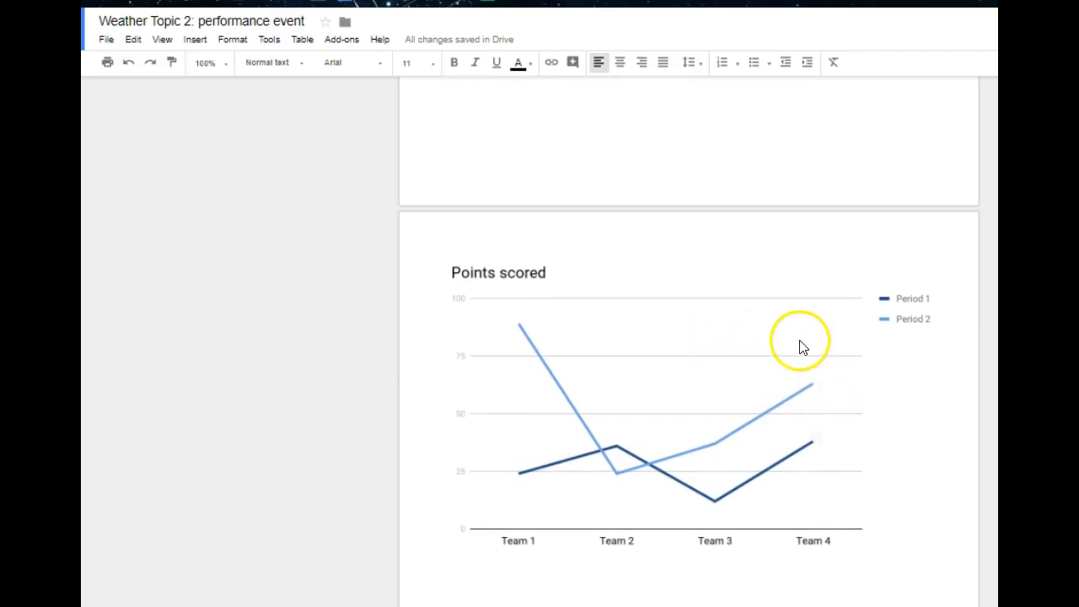
- Open the source spreadsheet linked to the inserted Points scored chart
{"action": "left_click", "coordinate": [657, 403]}
{"action": "scroll", "coordinate": [554, 385], "scroll_direction": "up", "scroll_amount": 3}
{"action": "scroll", "coordinate": [646, 465], "scroll_direction": "down", "scroll_amount": 3}
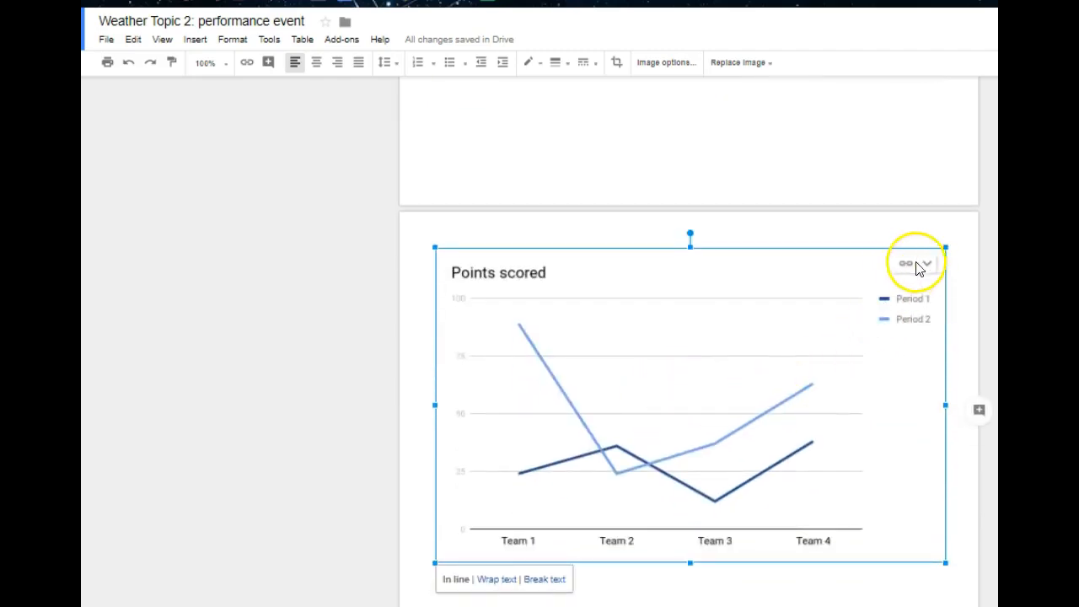
{"action": "left_click", "coordinate": [926, 266]}
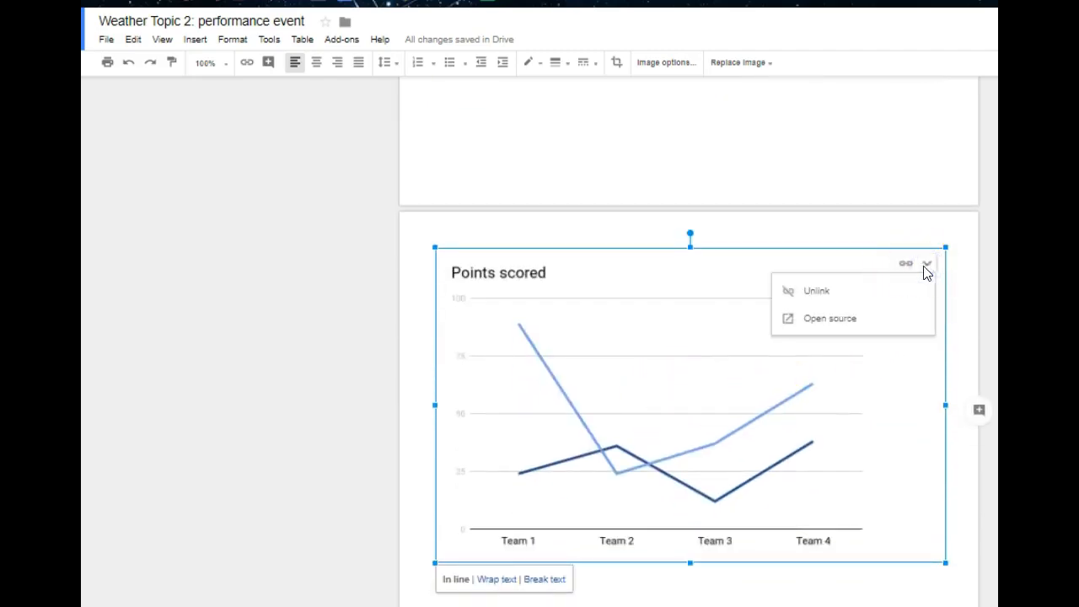
{"action": "left_click", "coordinate": [842, 323]}
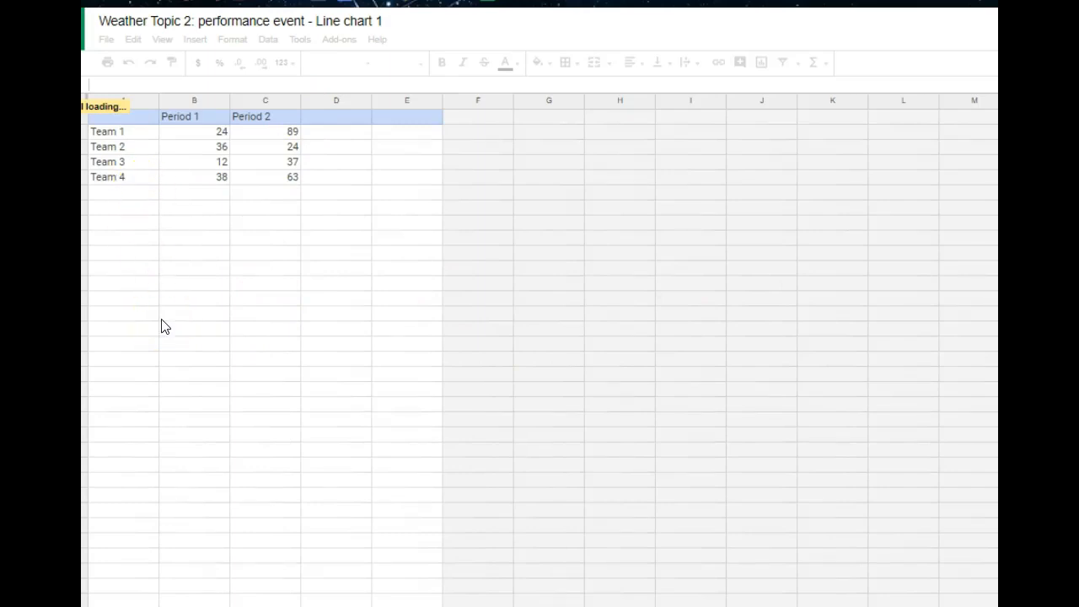
- Try to enter the column headers "date" in A1 and "temp" in B1
{"action": "left_click", "coordinate": [189, 115]}
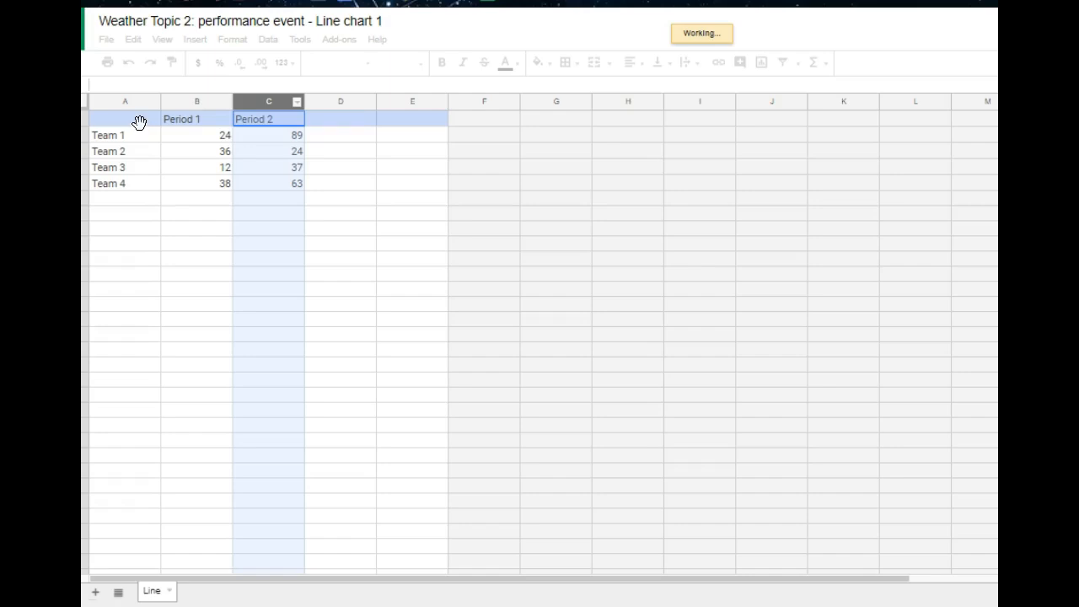
{"action": "left_click", "coordinate": [140, 124]}
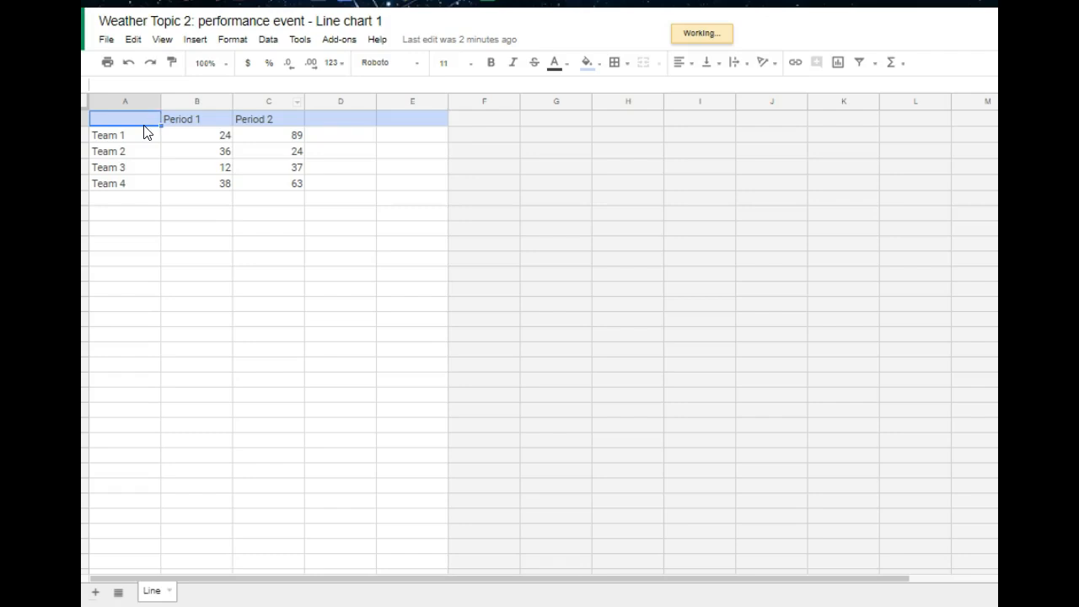
{"action": "type", "text": "da"}
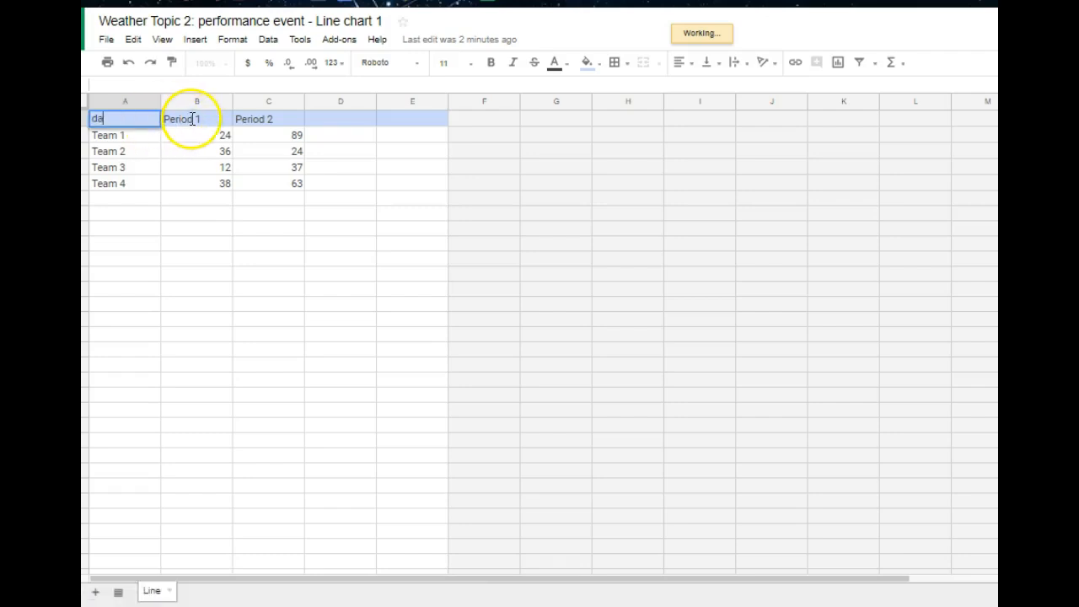
{"action": "type", "text": "te"}
{"action": "left_click", "coordinate": [204, 126]}
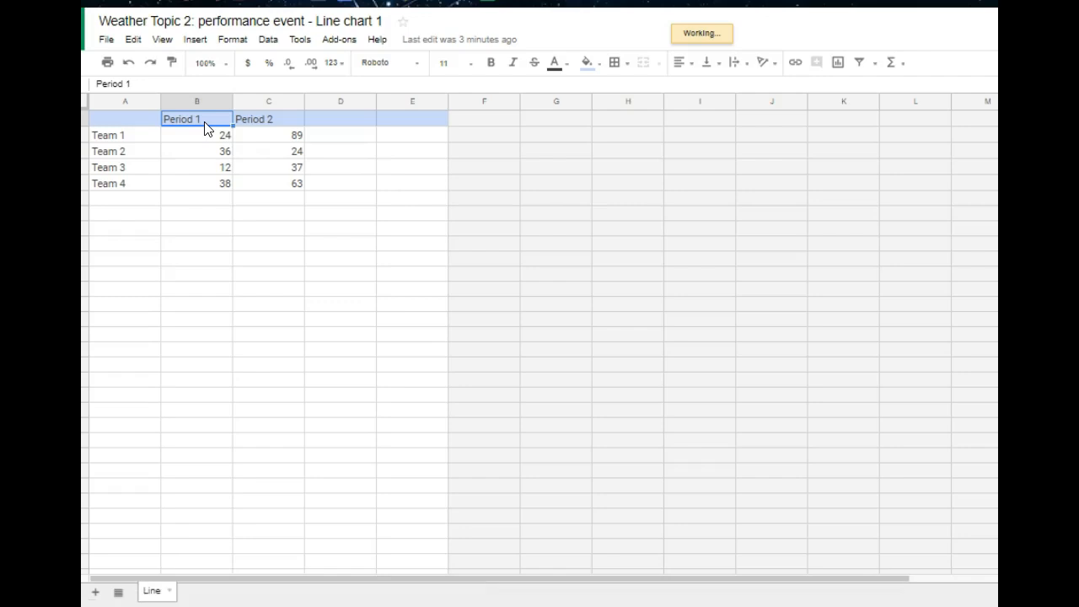
{"action": "type", "text": "temp"}
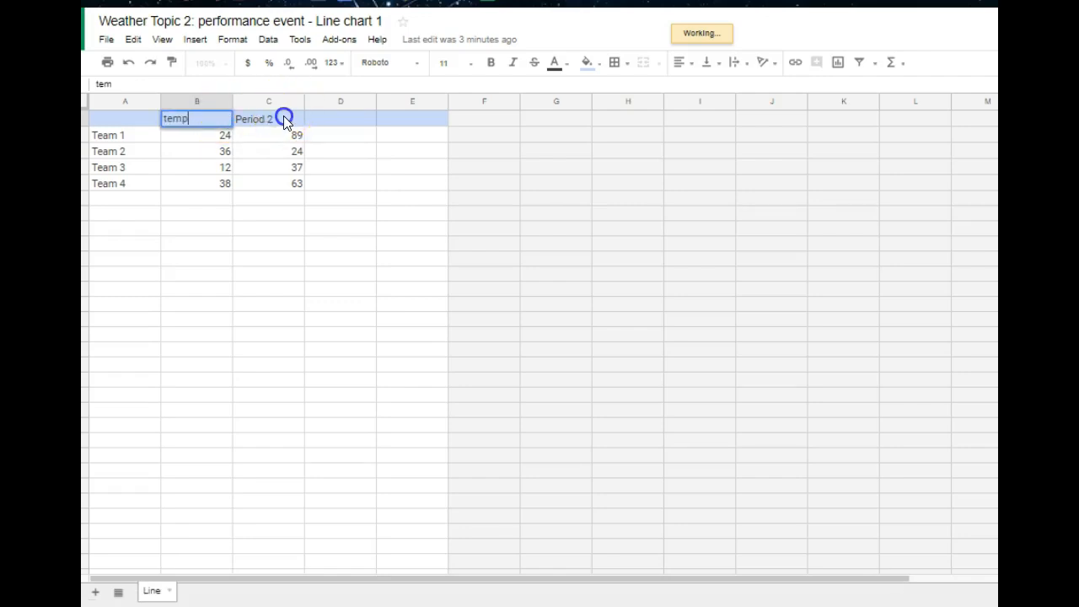
{"action": "key", "text": "Escape"}
- Select the Period 2 header and the values beneath it in column C
{"action": "left_click", "coordinate": [288, 118]}
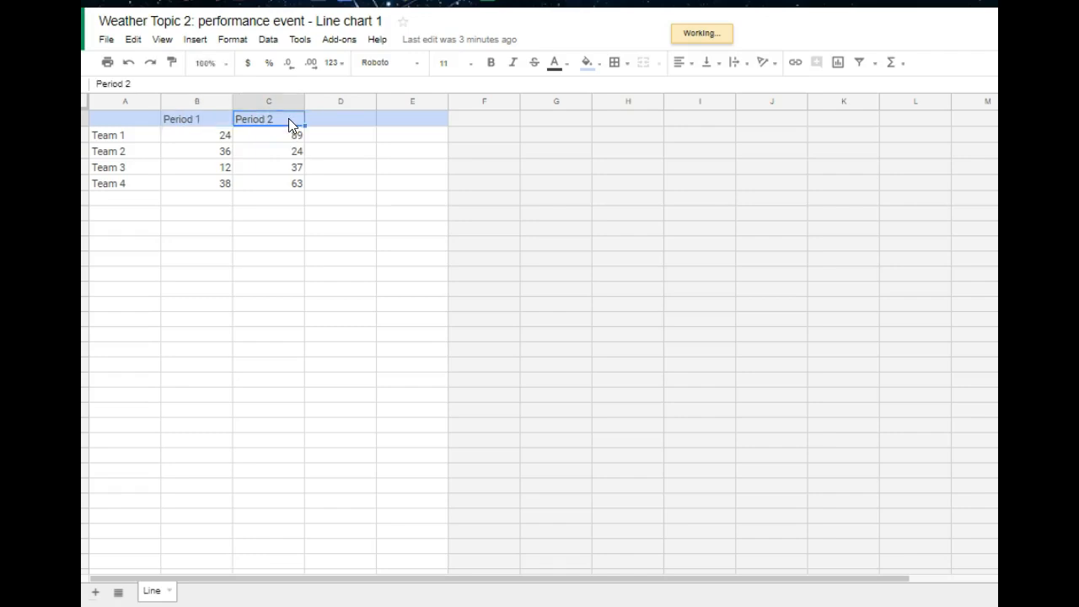
{"action": "left_click_drag", "start_coordinate": [284, 118], "coordinate": [290, 191]}
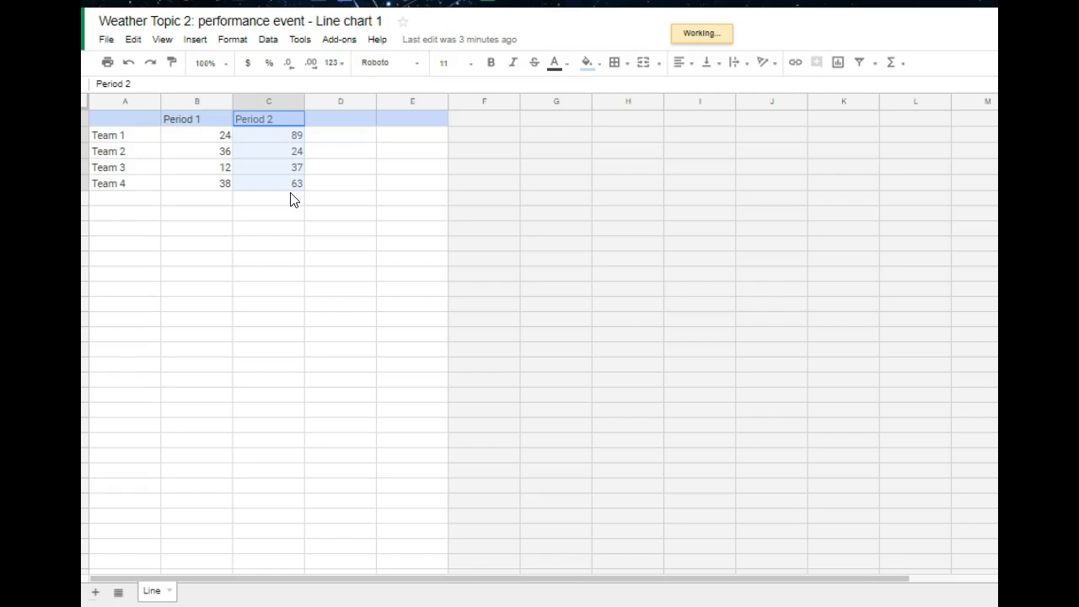
{"action": "left_click", "coordinate": [112, 121]}
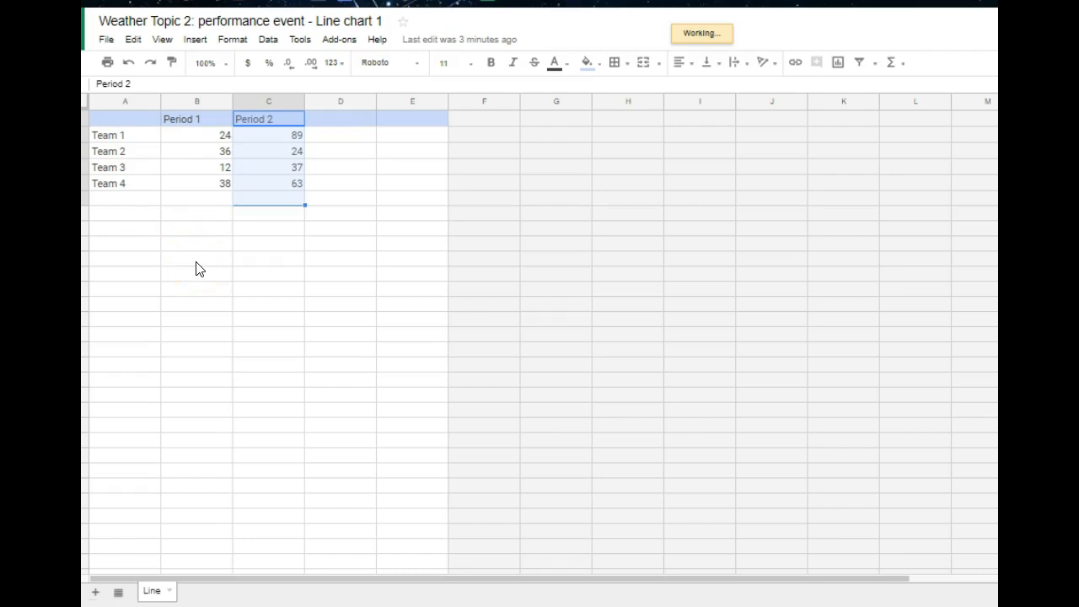
{"action": "left_click", "coordinate": [121, 147]}
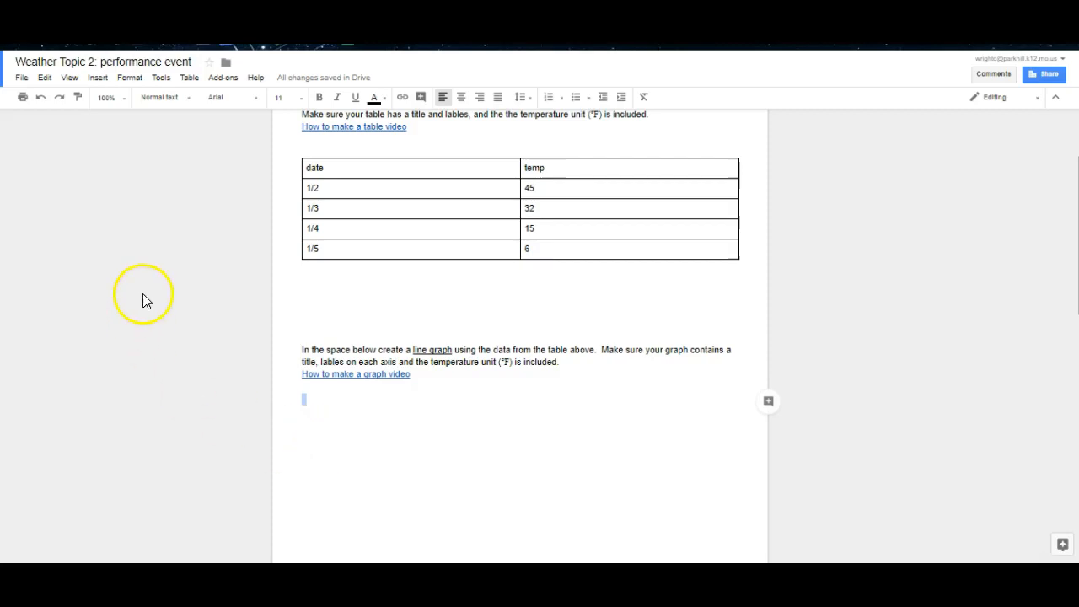
{"action": "left_click", "coordinate": [105, 79]}
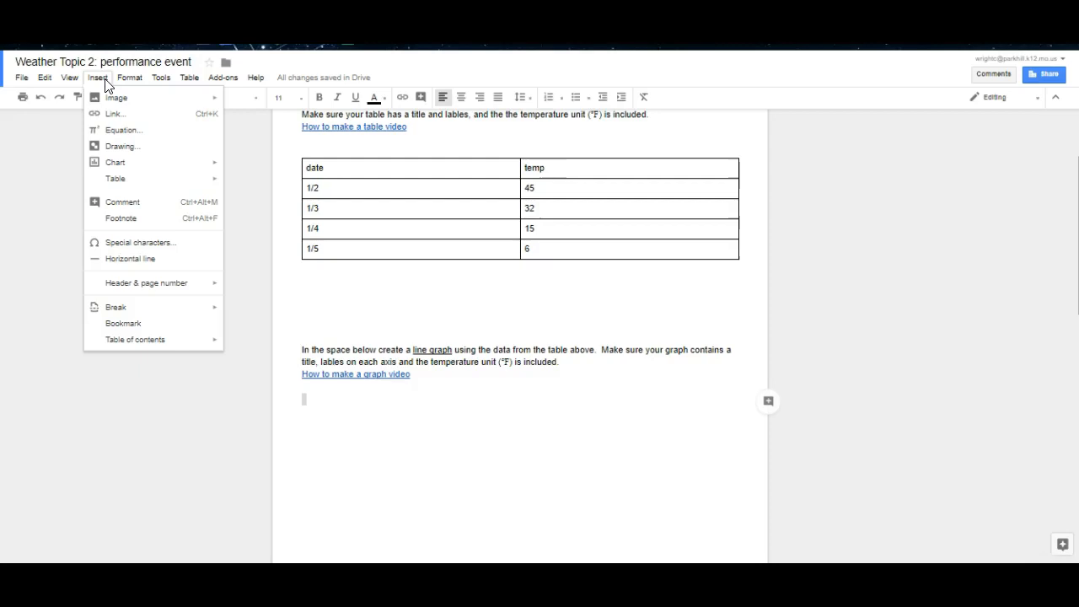
{"action": "mouse_move", "coordinate": [129, 166]}
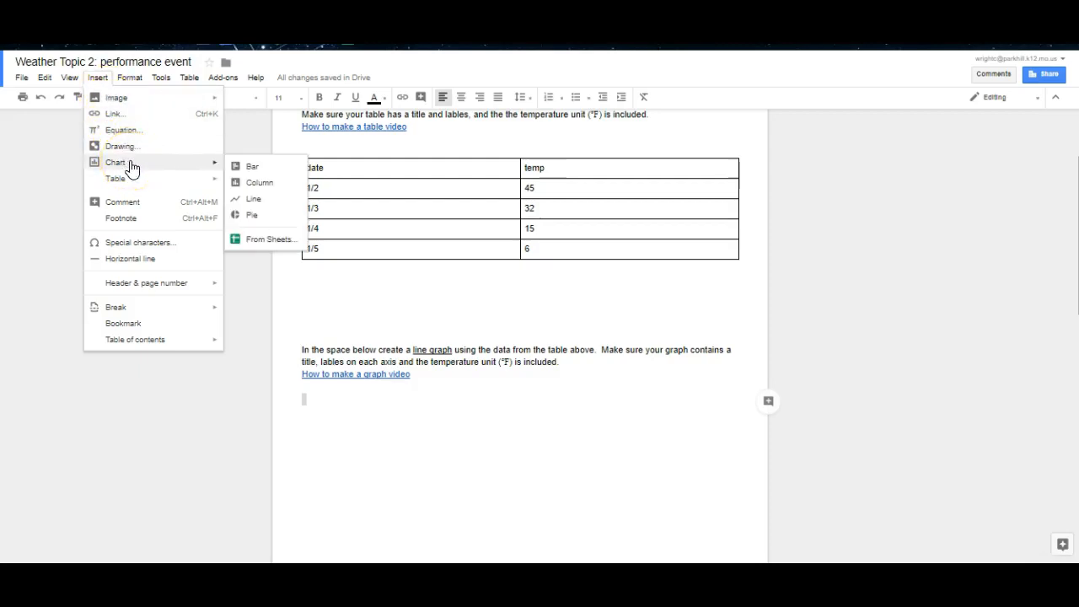
{"action": "left_click", "coordinate": [247, 205]}
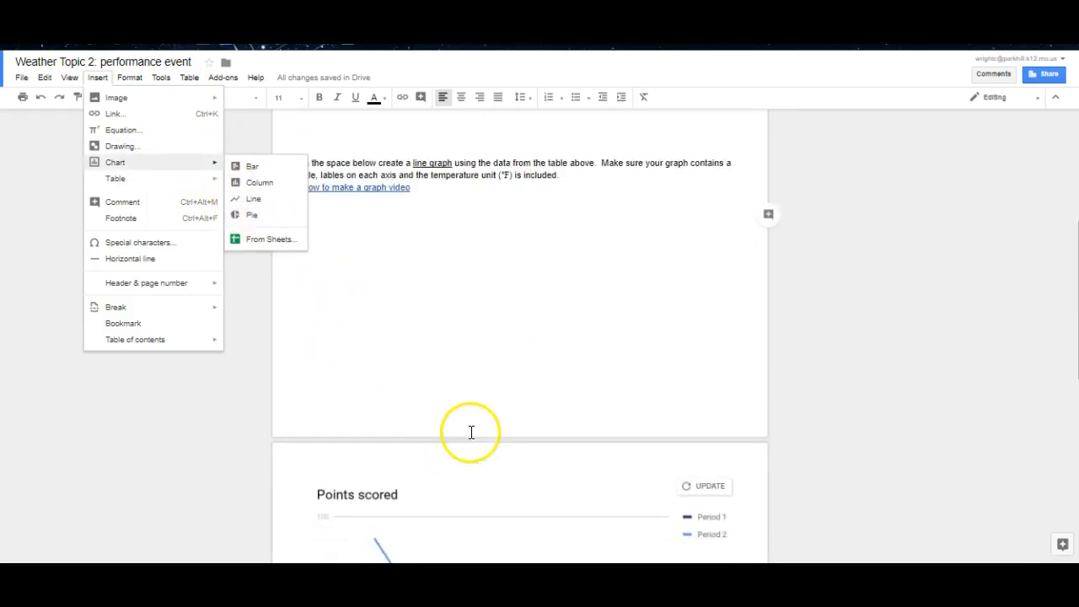
- Select the Points scored chart in the document and switch to its linked spreadsheet
{"action": "scroll", "coordinate": [474, 398], "scroll_direction": "down", "scroll_amount": 10}
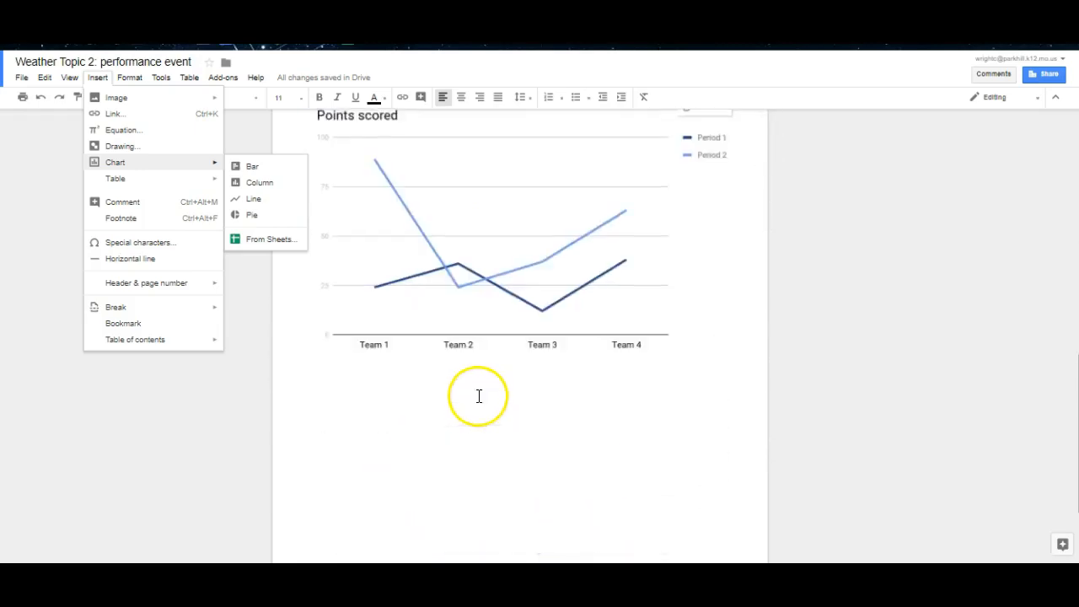
{"action": "scroll", "coordinate": [473, 312], "scroll_direction": "up", "scroll_amount": 3}
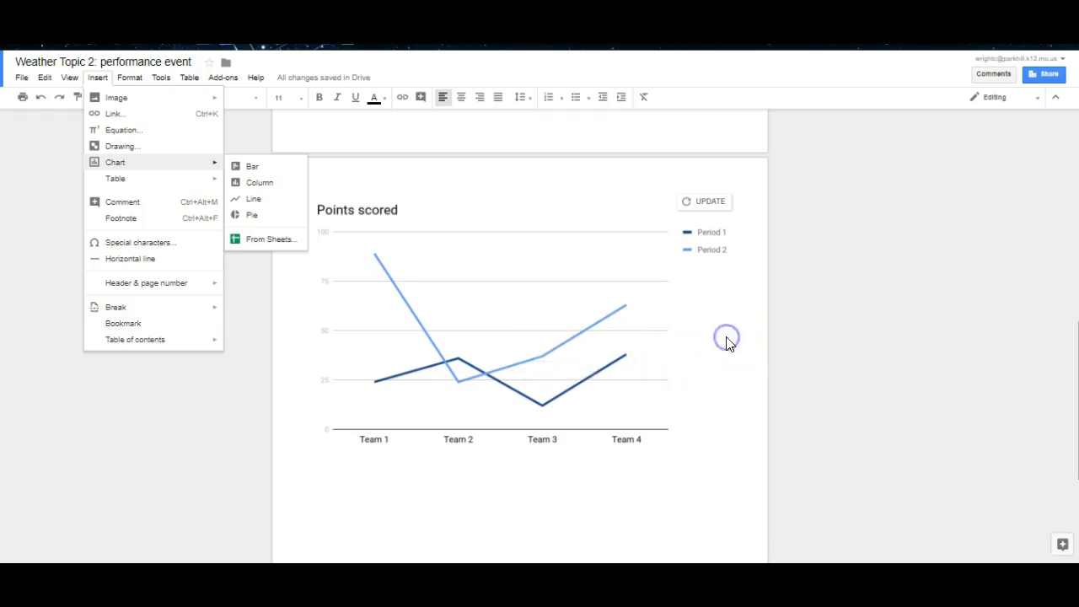
{"action": "left_click", "coordinate": [643, 275]}
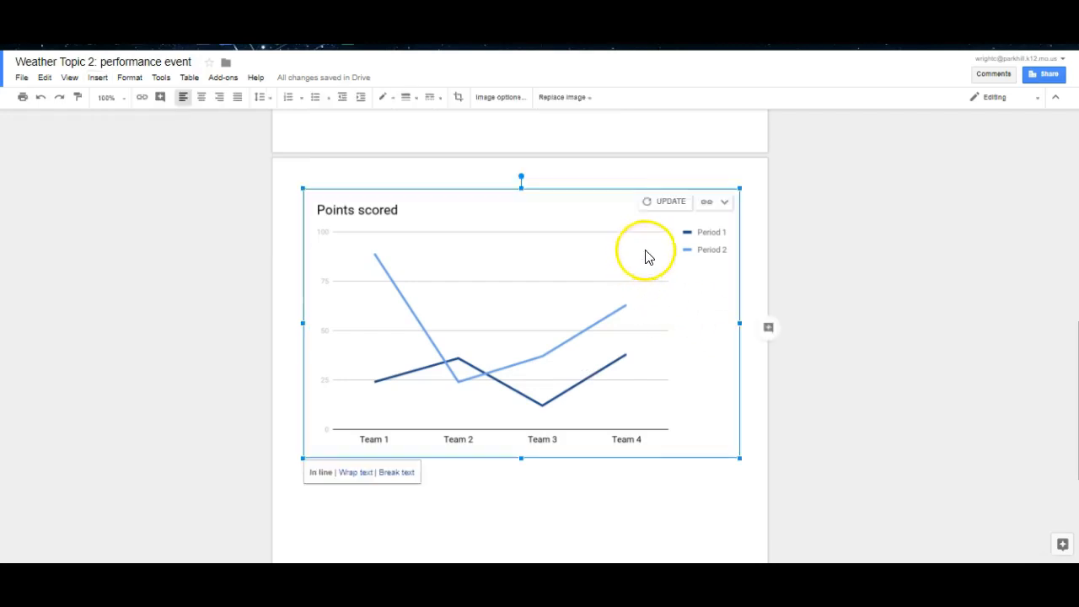
{"action": "left_click", "coordinate": [725, 203]}
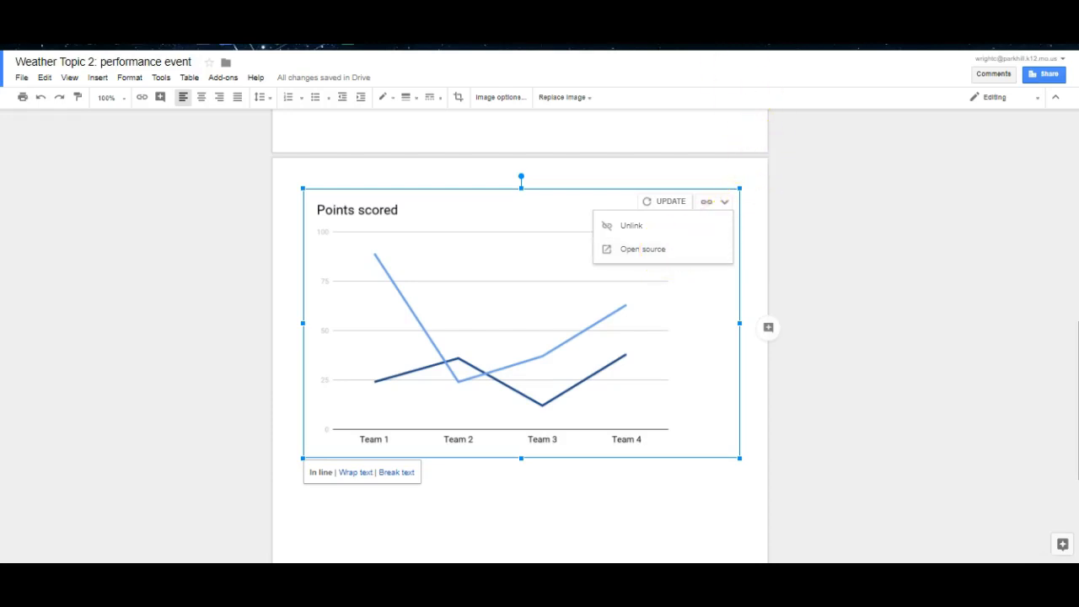
{"action": "left_click", "coordinate": [784, 47]}
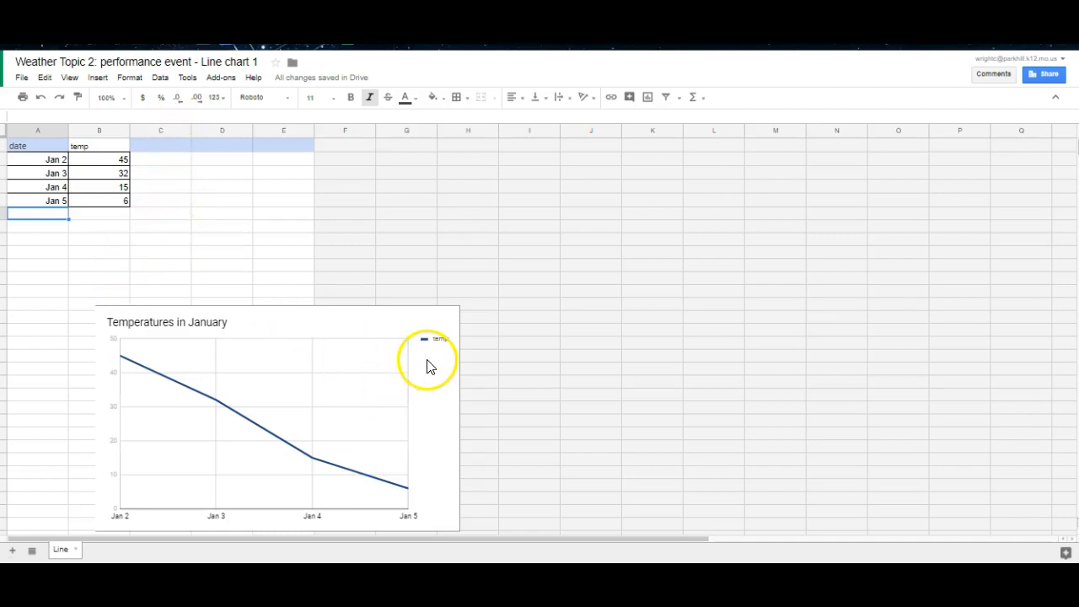
- Edit the Temperatures in January chart and set its data range to A1:B5
{"action": "left_click", "coordinate": [436, 392]}
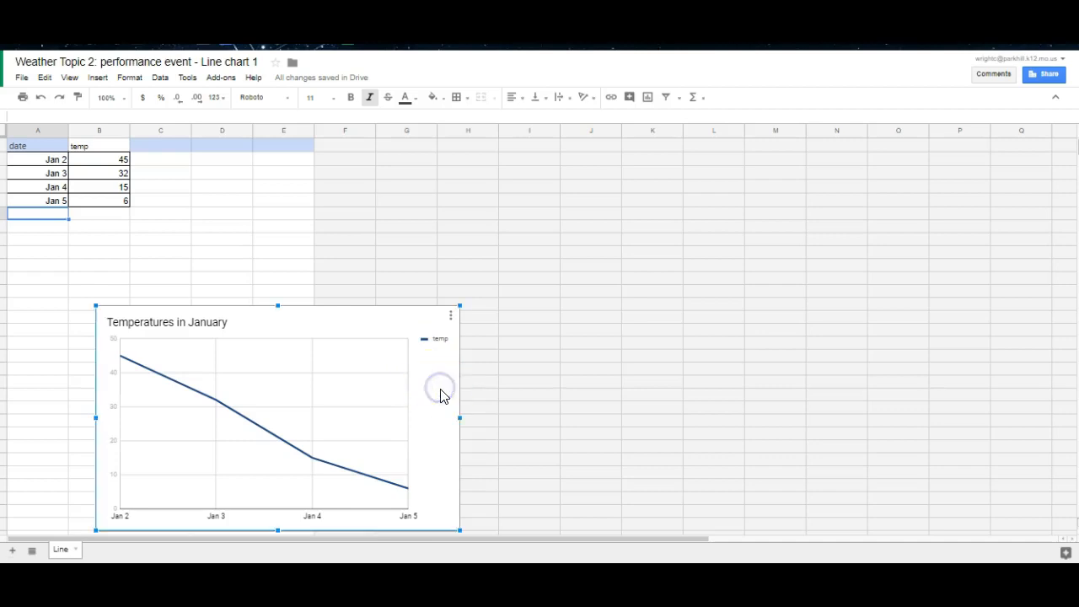
{"action": "left_click", "coordinate": [450, 318]}
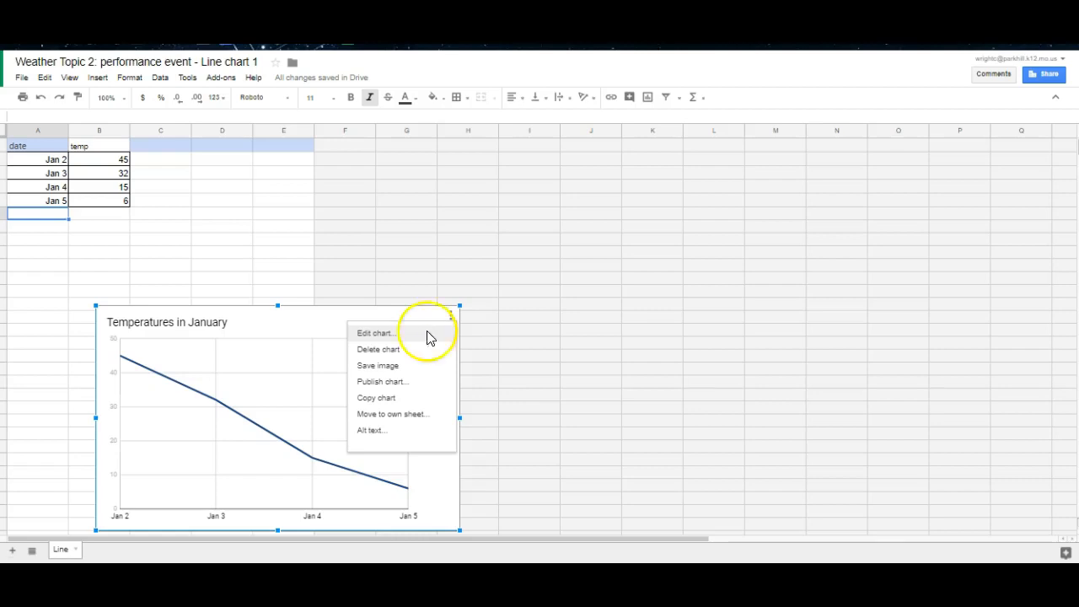
{"action": "left_click", "coordinate": [427, 337]}
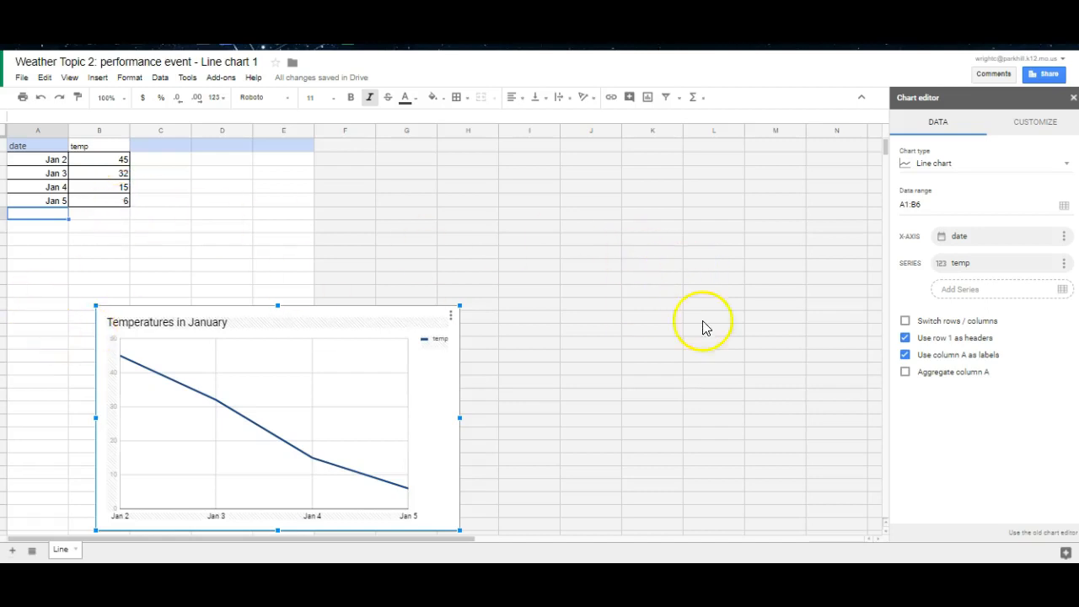
{"action": "left_click", "coordinate": [920, 204]}
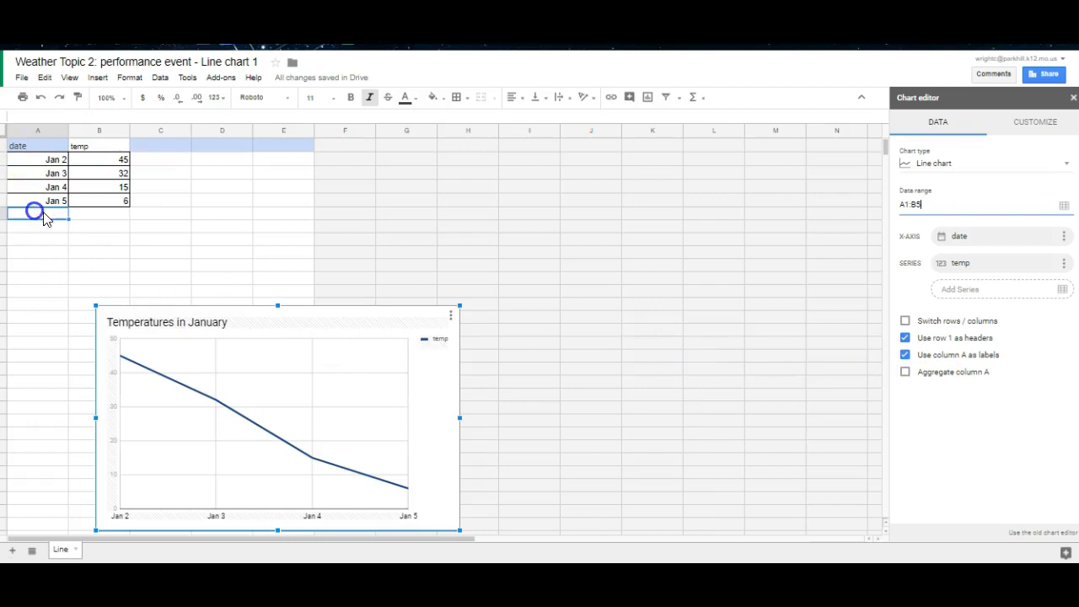
{"action": "left_click", "coordinate": [983, 214]}
- Reopen the Temperatures in January chart for editing and show its chart and axis title settings
{"action": "left_click", "coordinate": [427, 324]}
{"action": "left_click", "coordinate": [450, 317]}
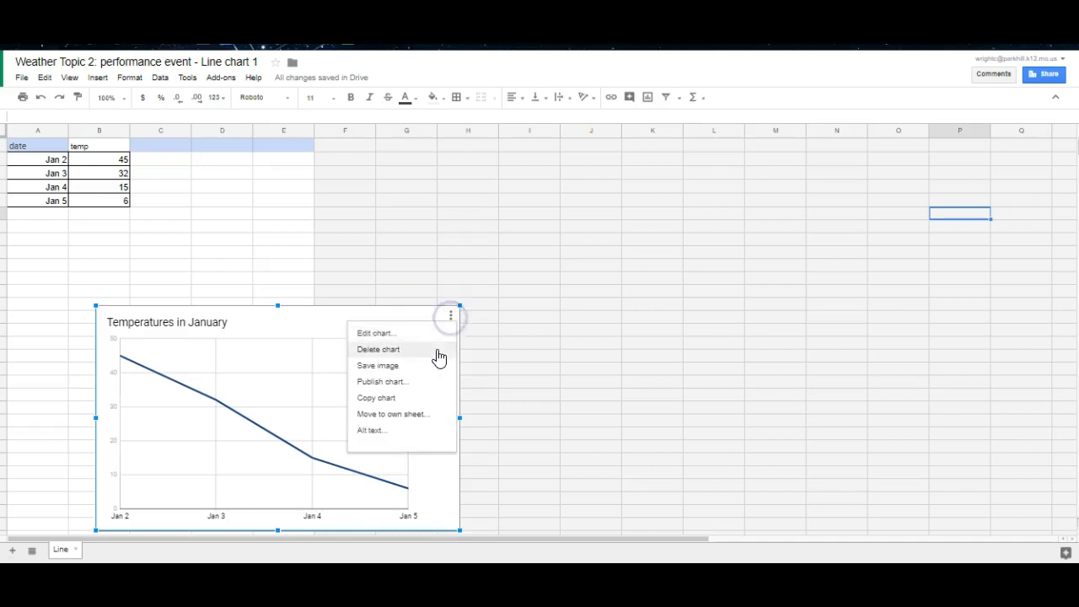
{"action": "left_click", "coordinate": [423, 336]}
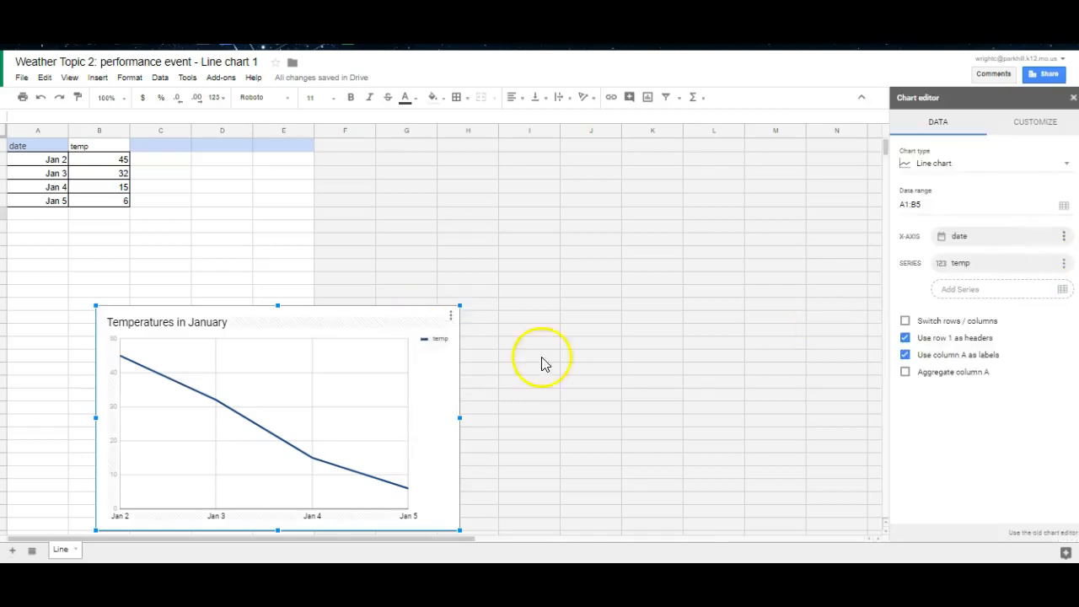
{"action": "left_click", "coordinate": [1039, 123]}
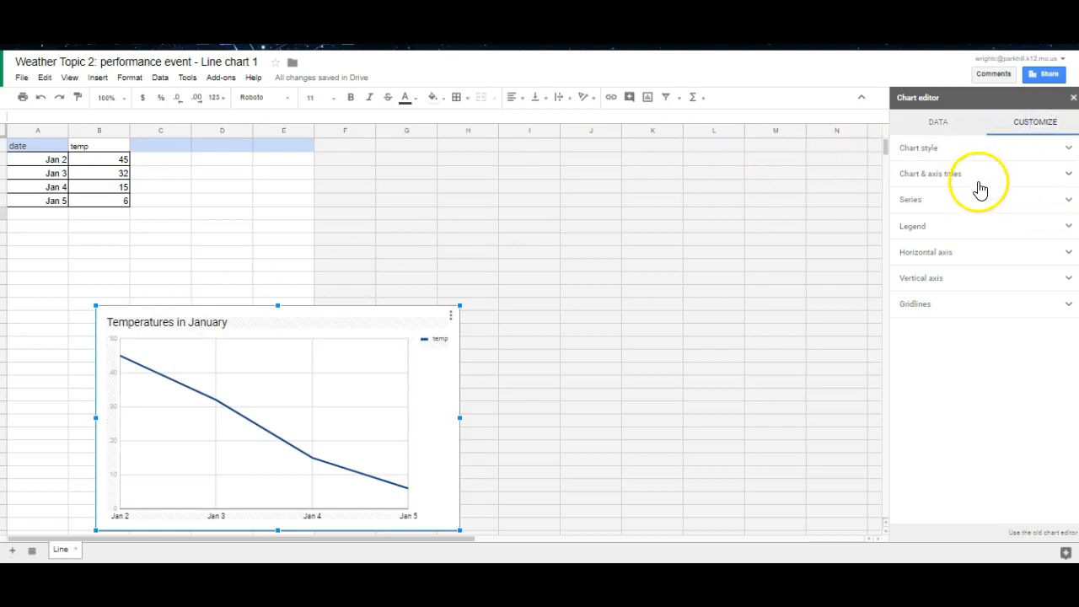
{"action": "left_click", "coordinate": [1066, 176]}
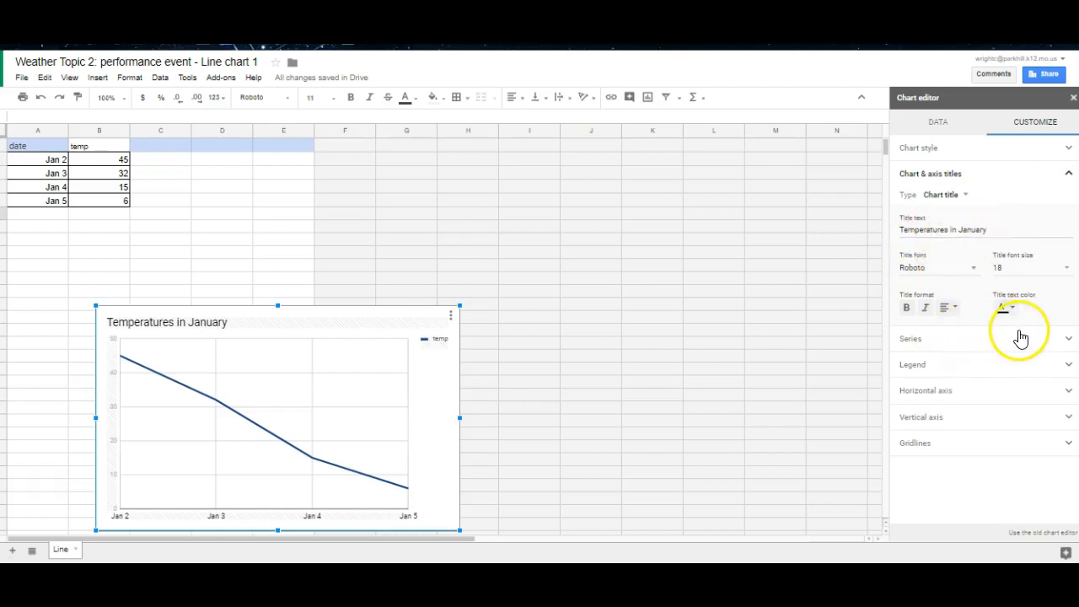
- Return to the document, update the linked chart from its spreadsheet, and review it on the page
{"action": "left_click", "coordinate": [228, 444]}
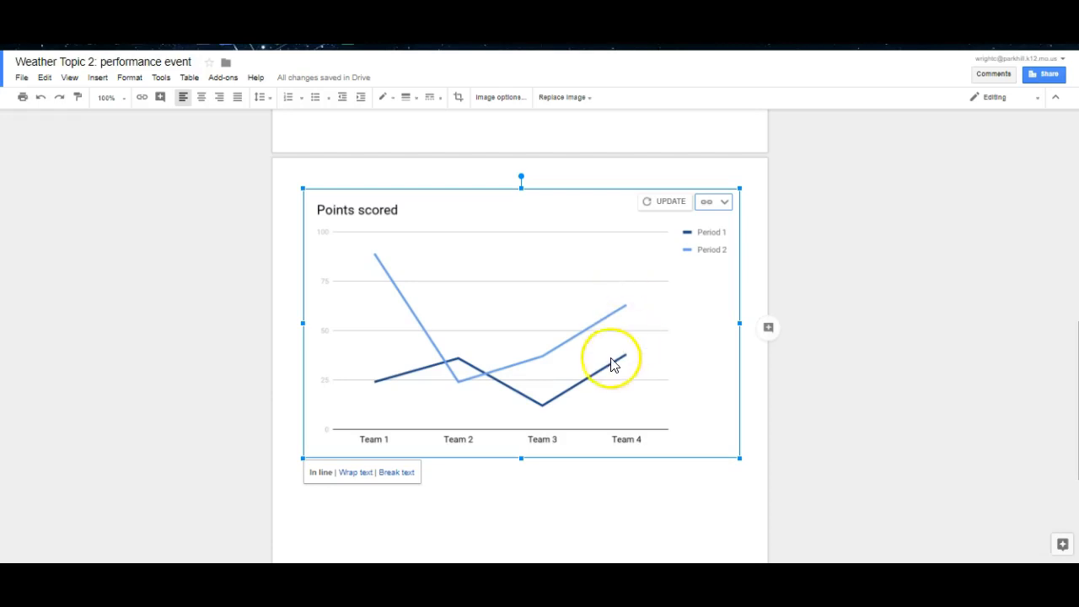
{"action": "left_click", "coordinate": [653, 203]}
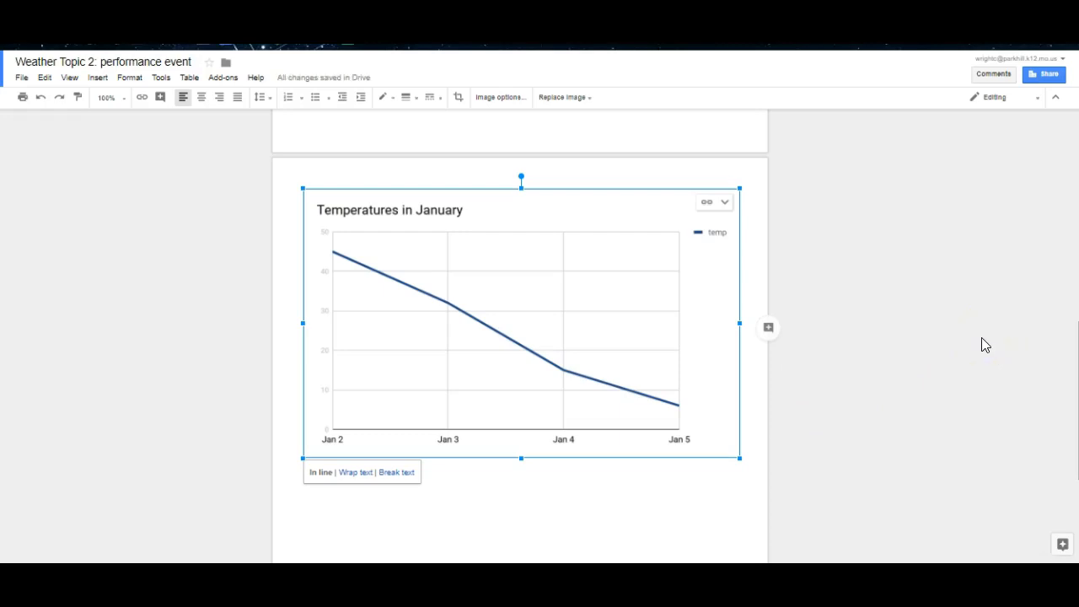
{"action": "scroll", "coordinate": [987, 266], "scroll_direction": "up", "scroll_amount": 1}
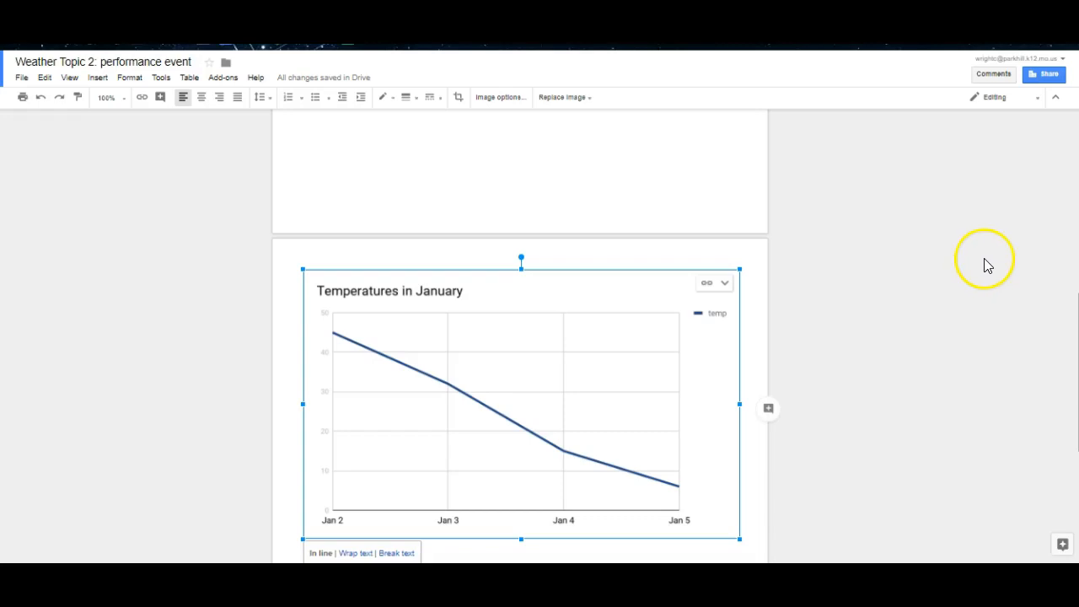
{"action": "scroll", "coordinate": [988, 265], "scroll_direction": "up", "scroll_amount": 2}
{"action": "scroll", "coordinate": [988, 265], "scroll_direction": "down", "scroll_amount": 3}
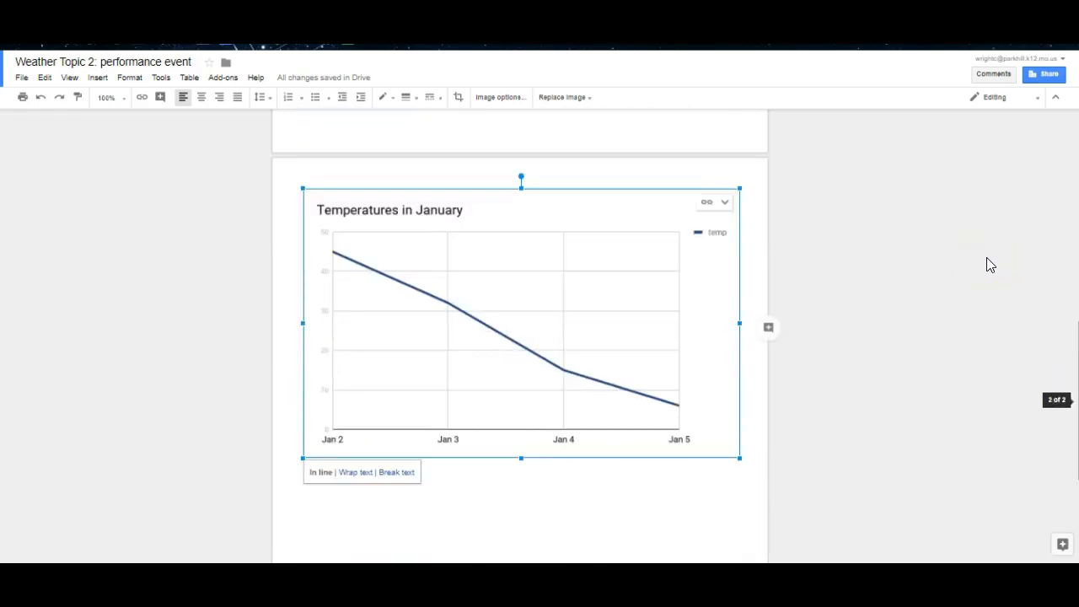
{"action": "scroll", "coordinate": [987, 259], "scroll_direction": "up", "scroll_amount": 2}
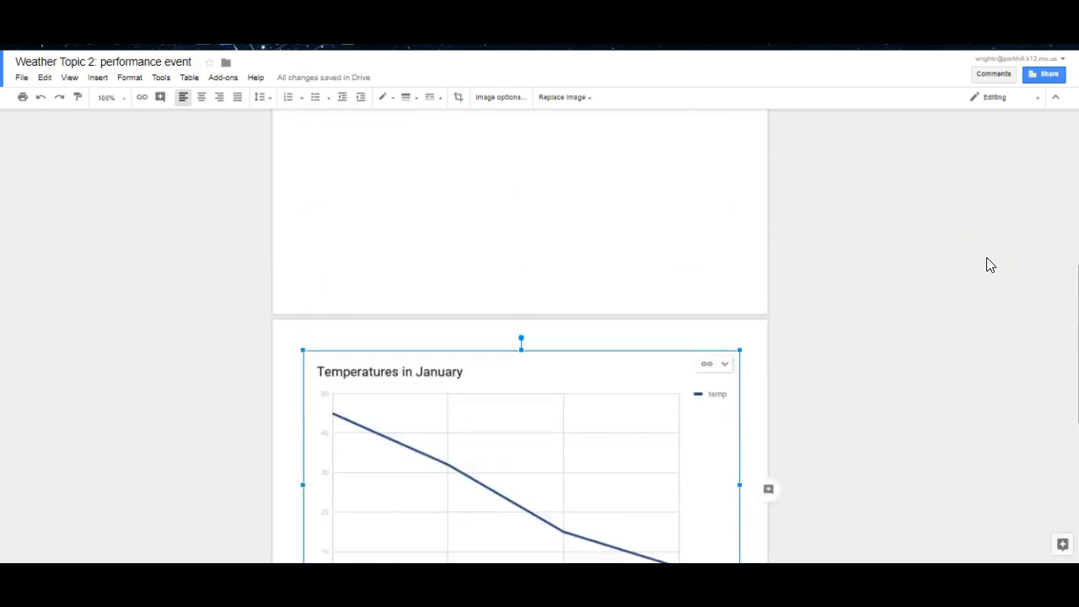
{"action": "scroll", "coordinate": [988, 263], "scroll_direction": "up", "scroll_amount": 3}
{"action": "scroll", "coordinate": [988, 263], "scroll_direction": "down", "scroll_amount": 2}
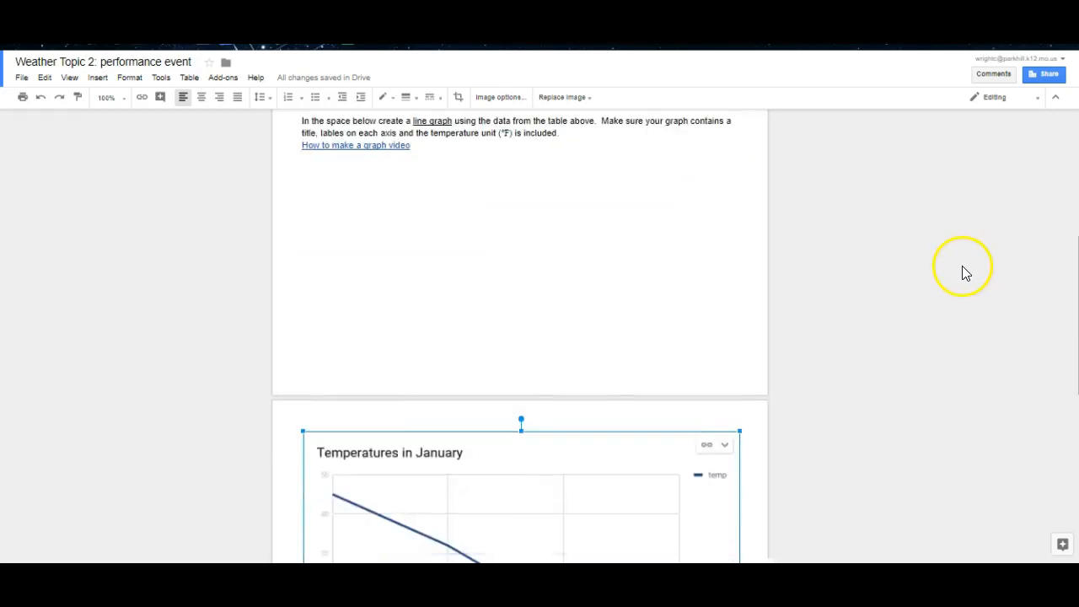